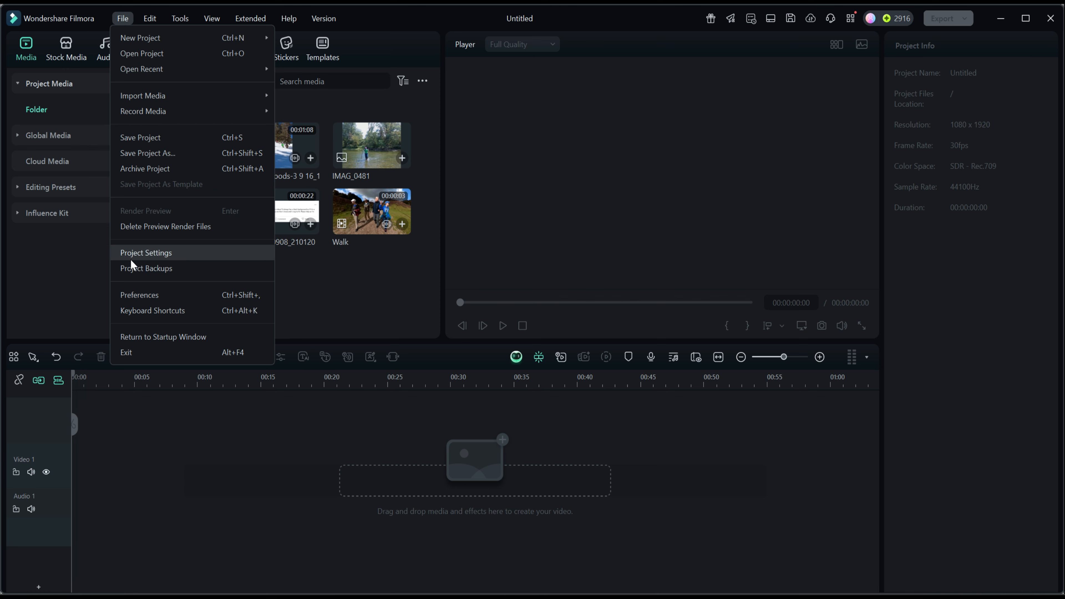
Set the default photo placement to Crop to Fit in the editing preferences and apply it
left_click(129, 293)
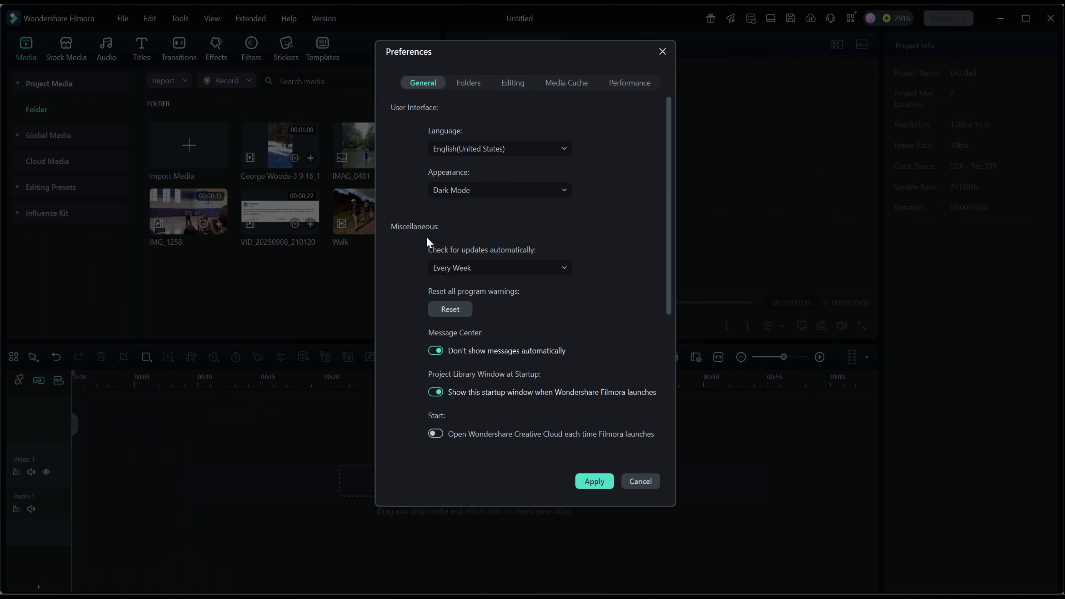
left_click(514, 83)
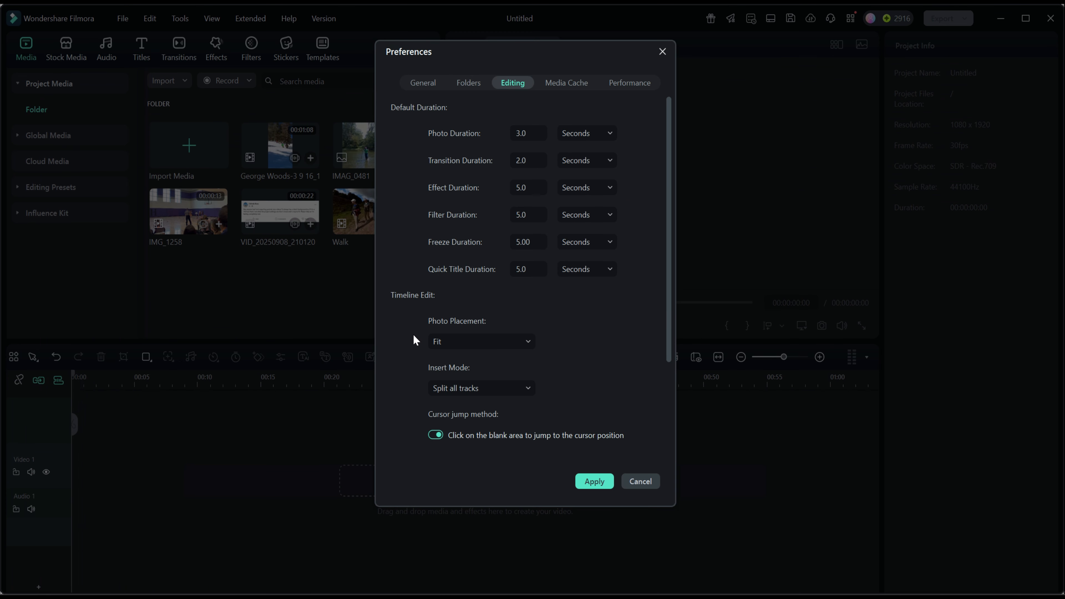
left_click(524, 341)
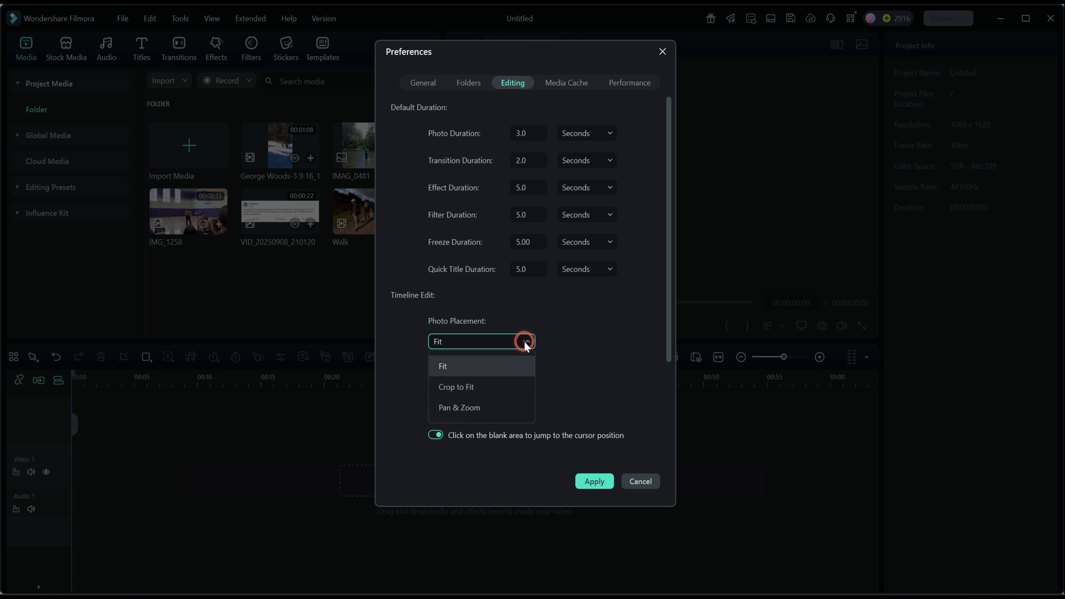
left_click(461, 386)
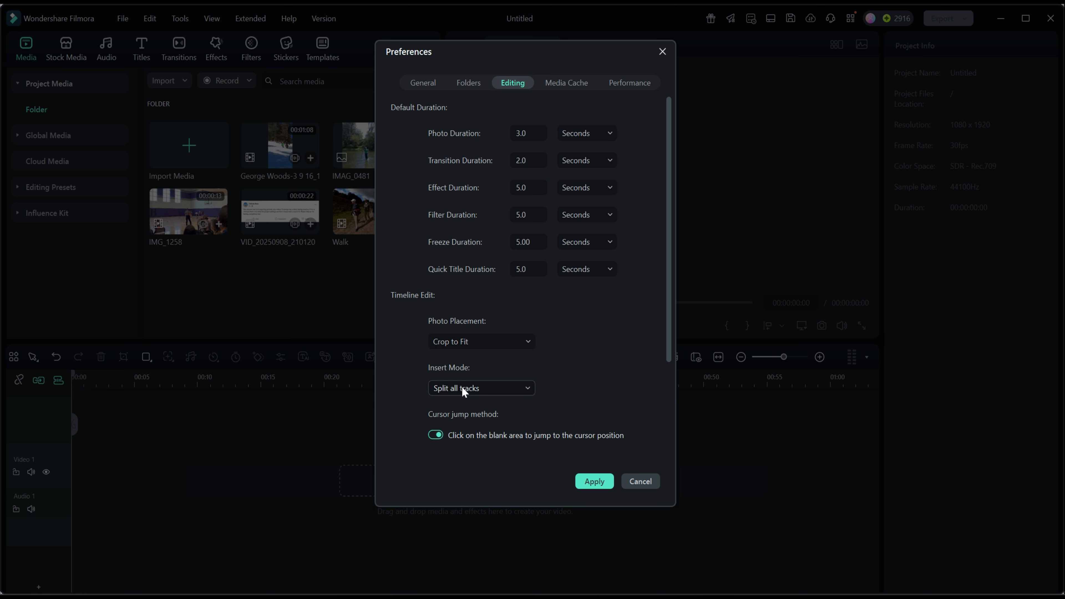
left_click(591, 480)
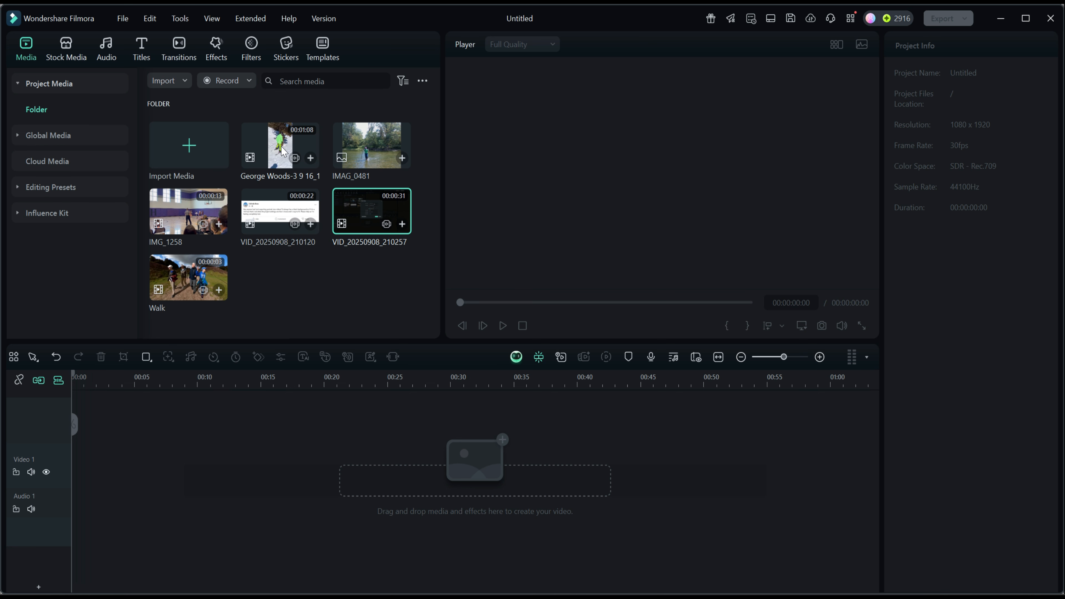
Add the vertical skiing clip at the start of Video 1, keeping the 1080x1920 30fps project settings, and scrub through it
left_click_drag(283, 151, 82, 466)
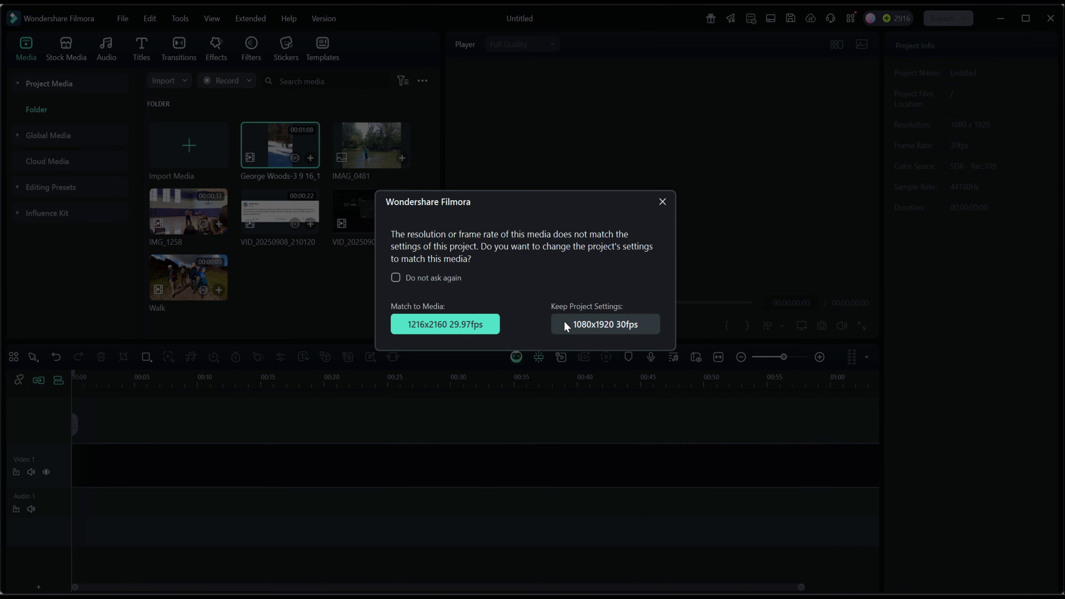
left_click(587, 325)
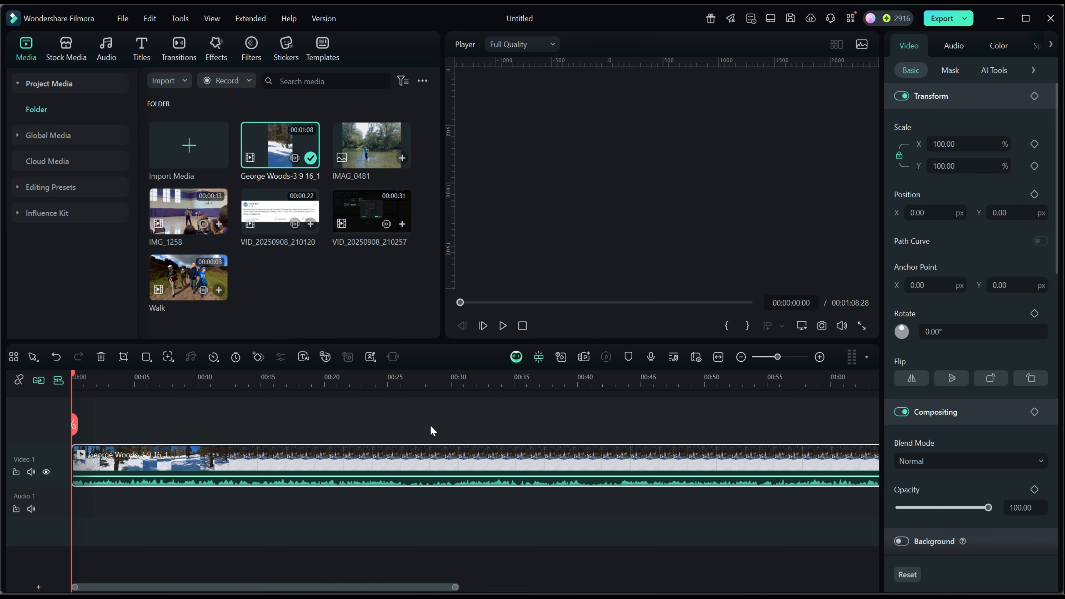
left_click_drag(557, 388, 413, 383)
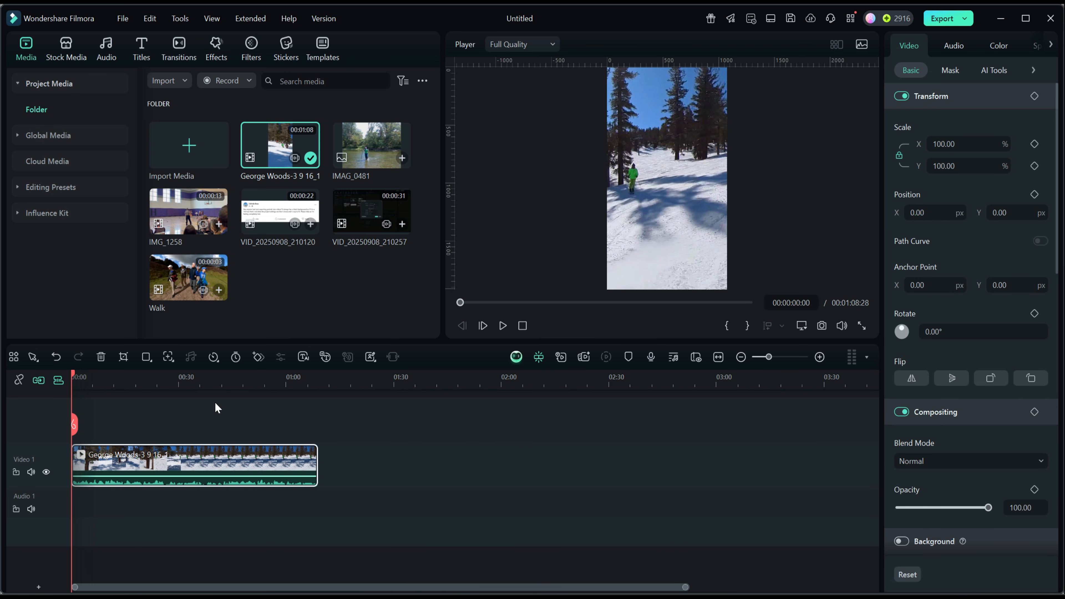
left_click_drag(72, 375, 140, 386)
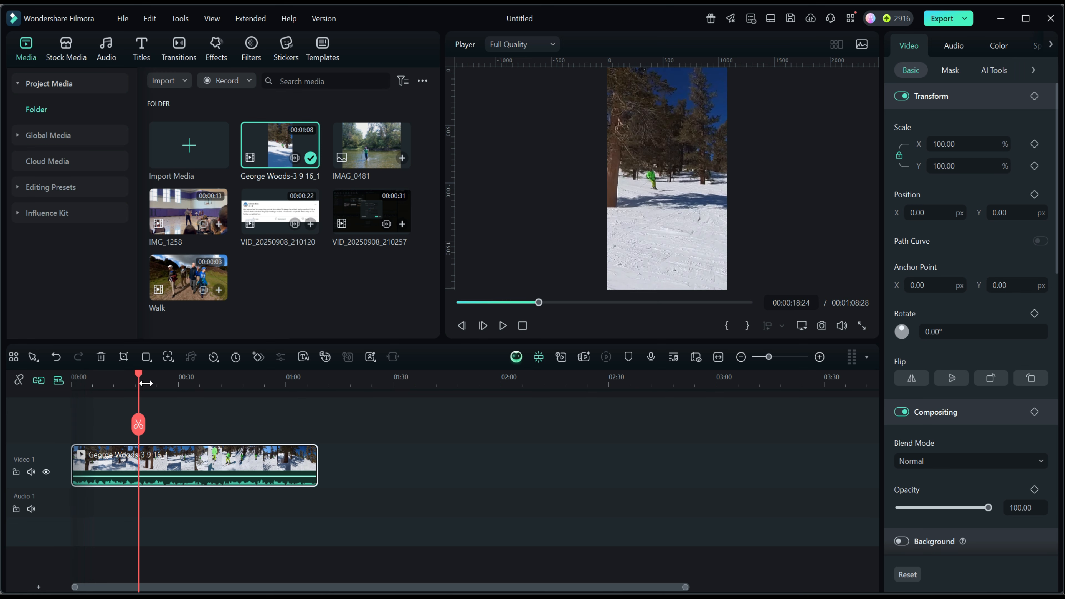
left_click_drag(139, 375, 234, 394)
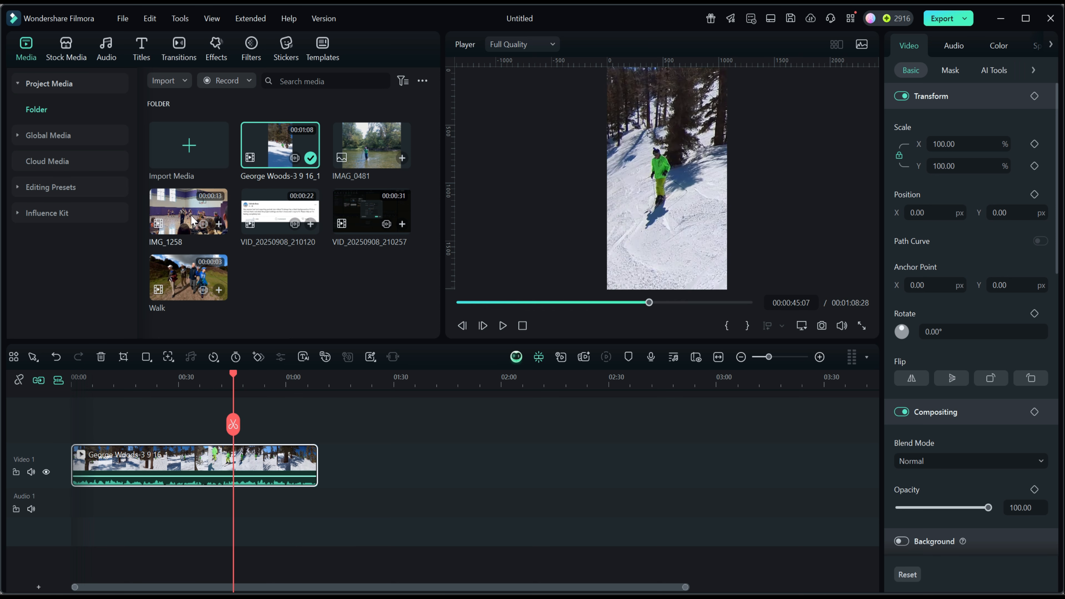
Append IMG_1258 after the skiing clip, matching the project to its 1920x1080 59.94fps format, and compare both clips in the preview
left_click_drag(186, 217, 354, 458)
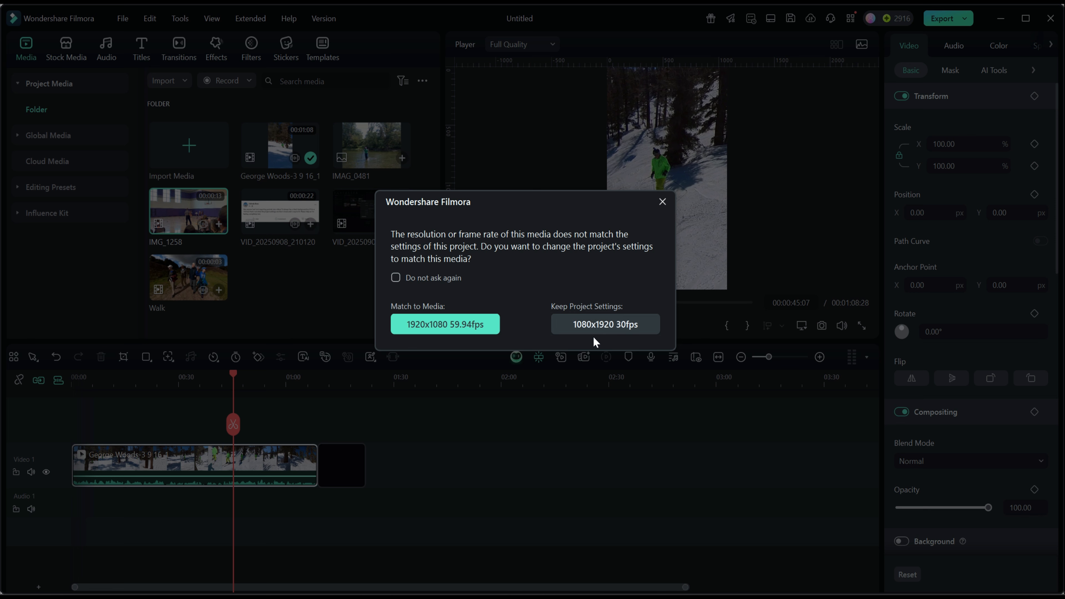
left_click(418, 330)
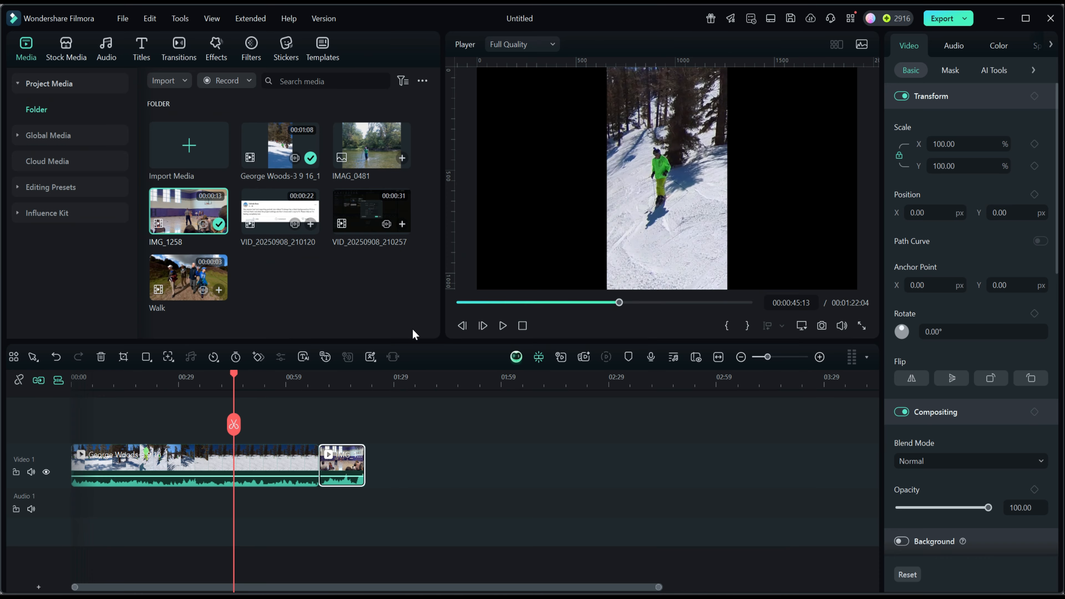
left_click_drag(235, 379, 335, 392)
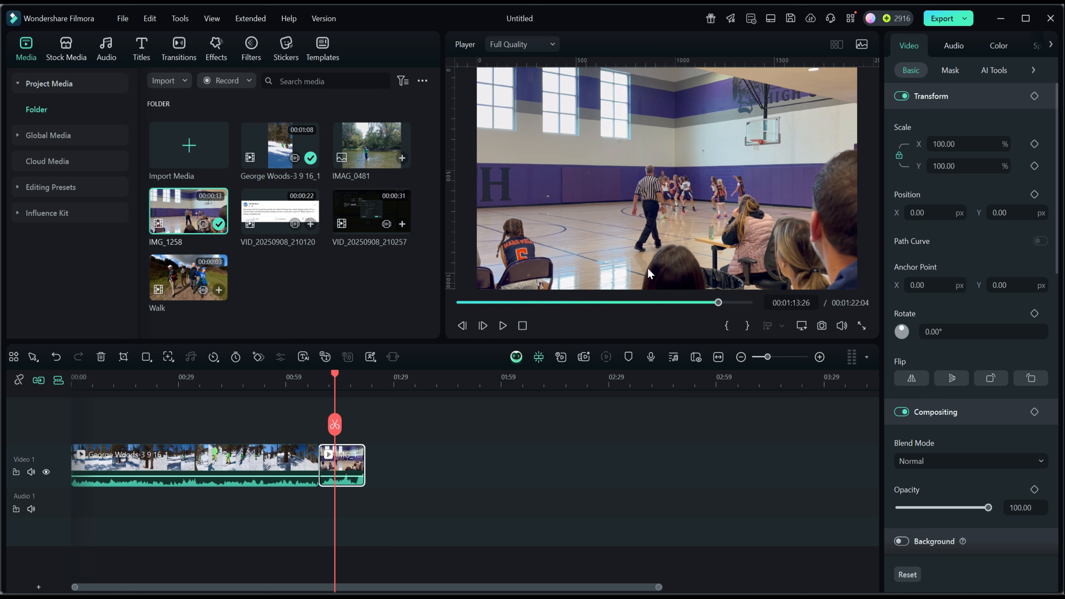
left_click_drag(336, 376, 201, 374)
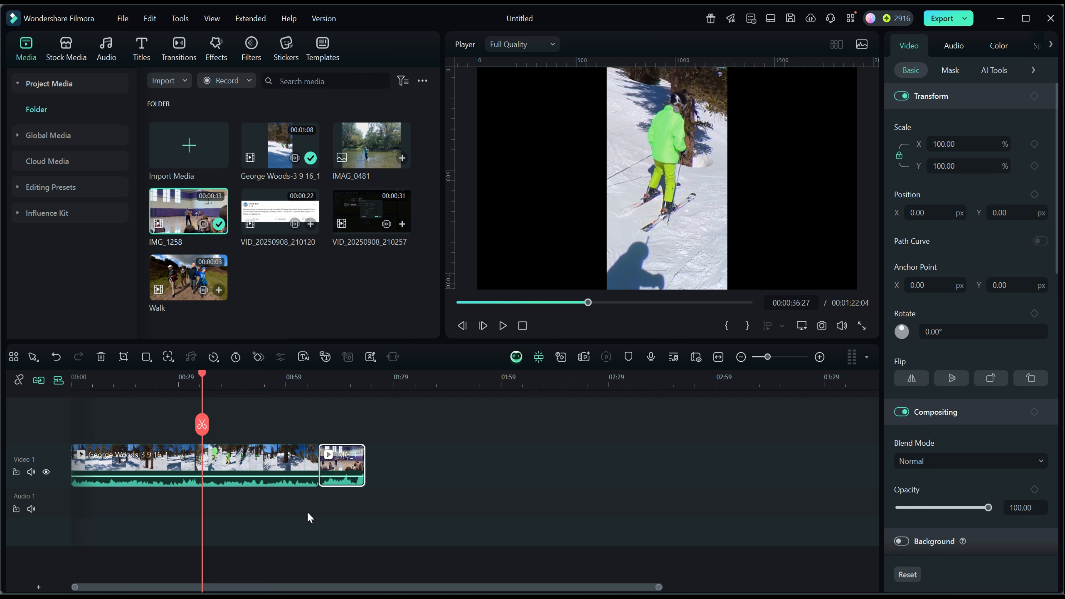
left_click_drag(202, 376, 336, 388)
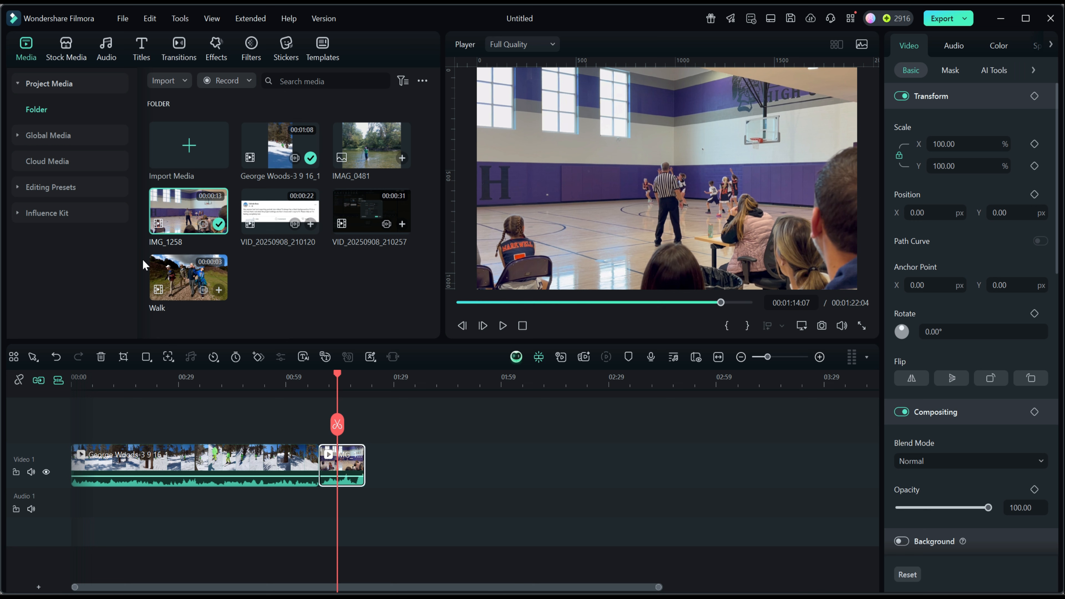
Check the project settings and the photo placement in the editing preferences, closing both without changes
left_click(123, 20)
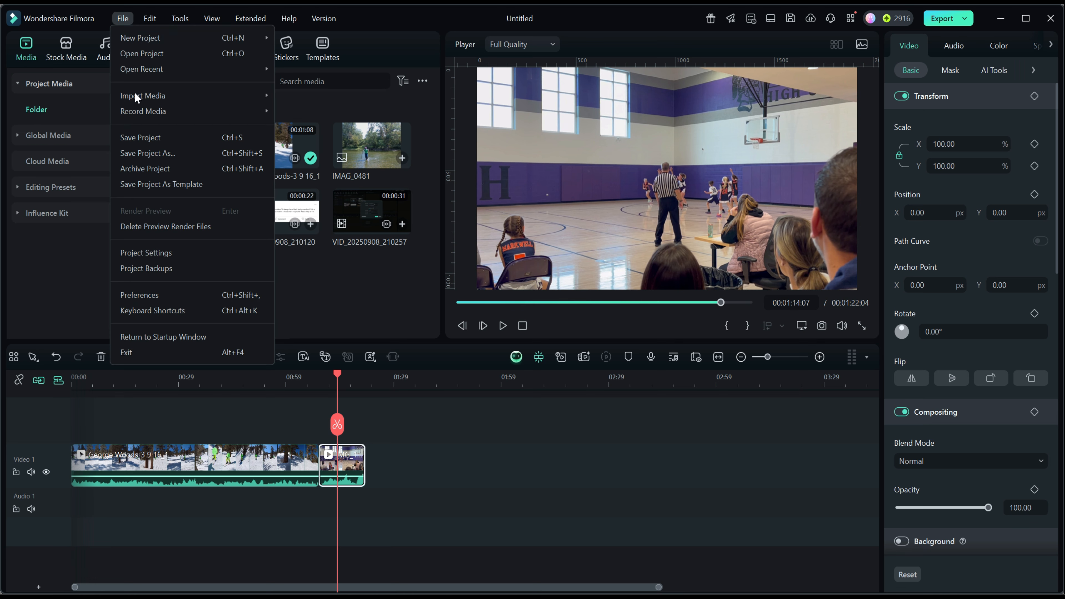
left_click(145, 253)
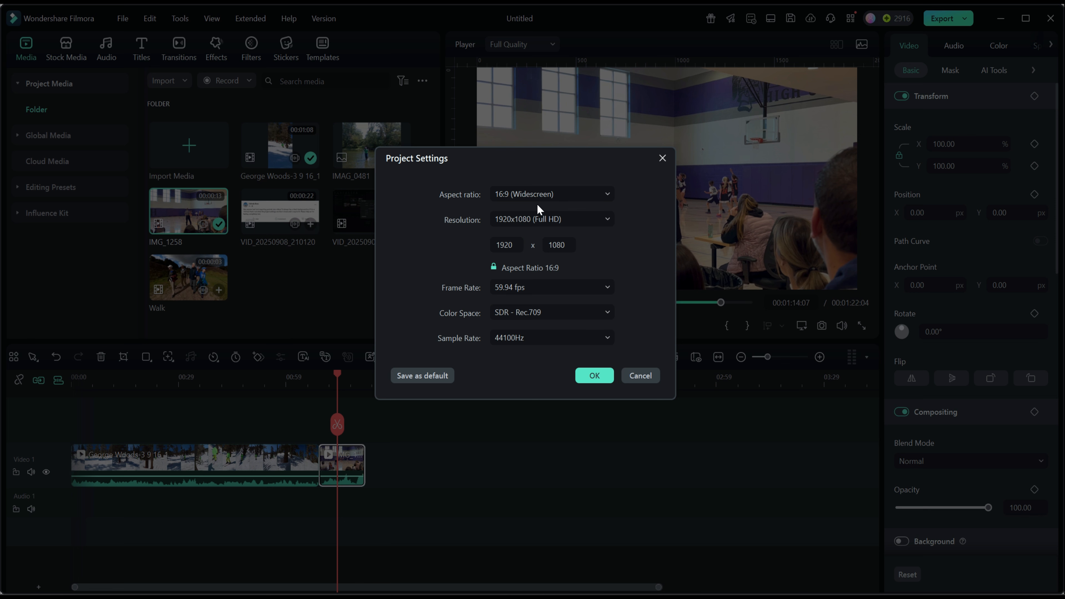
left_click(663, 158)
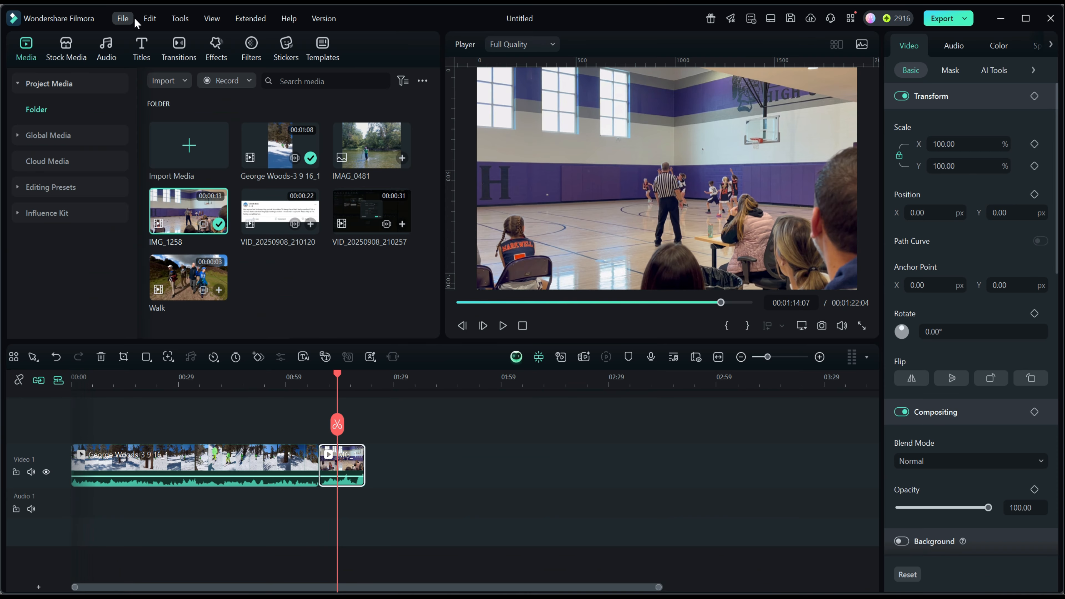
left_click(123, 18)
left_click(136, 295)
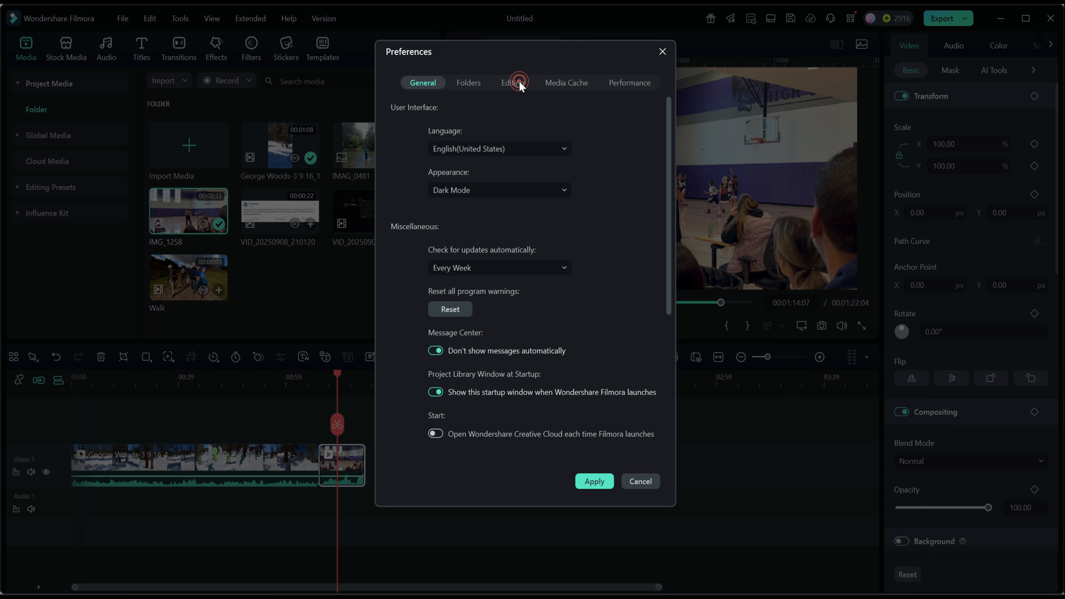
left_click(520, 84)
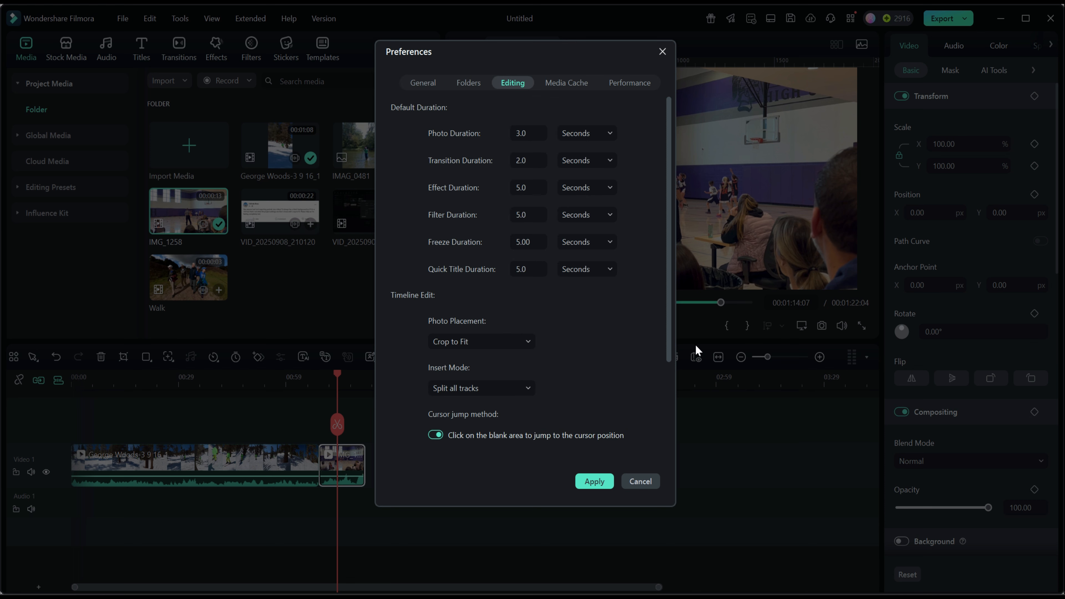
left_click(646, 482)
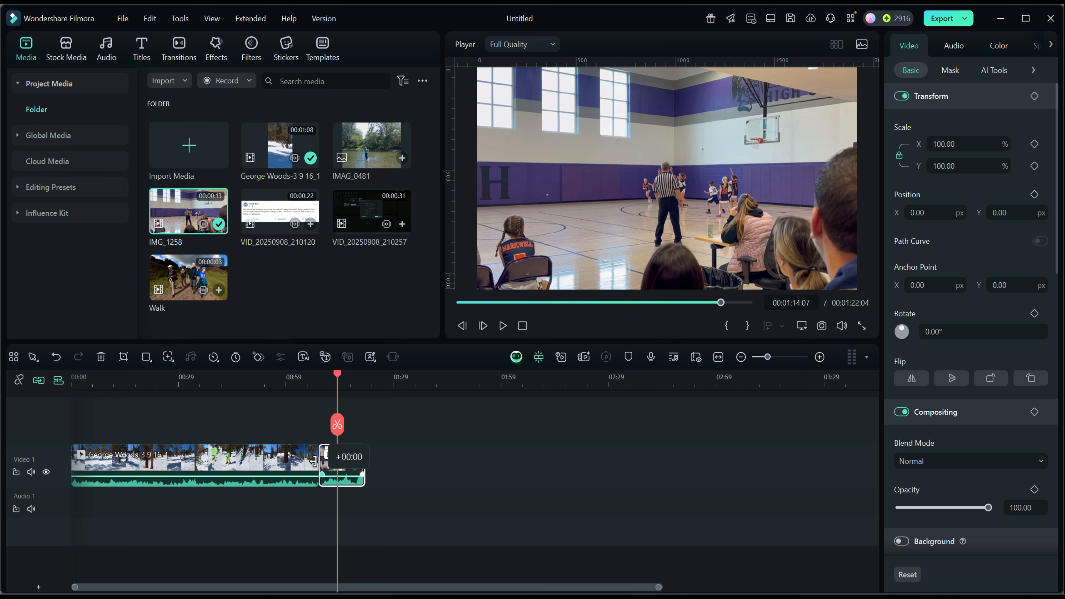
Append the skiing clip again after IMG_1258, matching the project to 1216x2160 29.97fps, and preview the basketball clip
left_click_drag(278, 147, 381, 461)
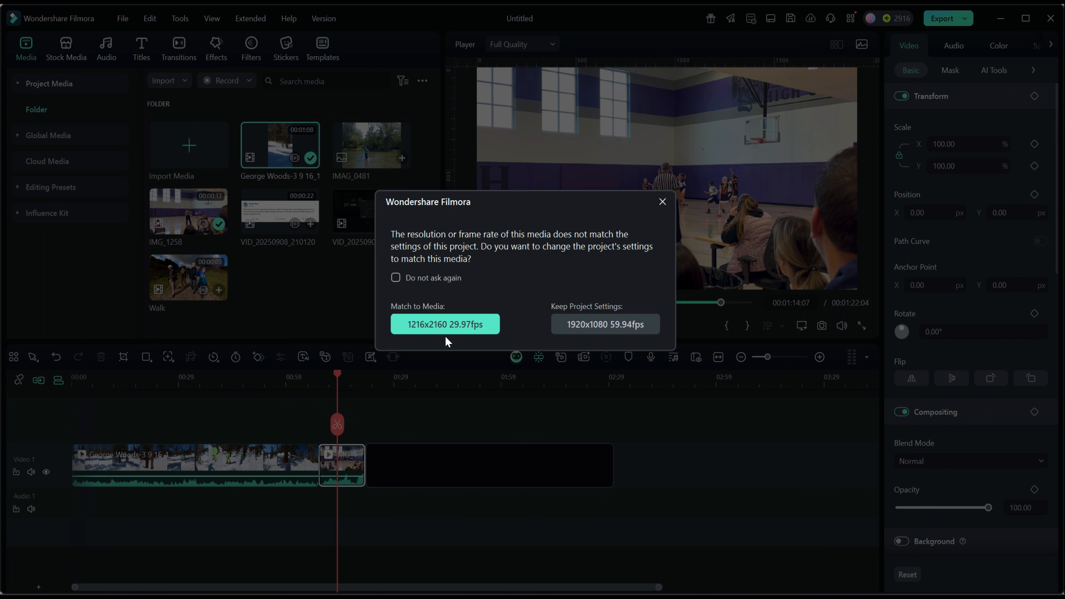
left_click(449, 329)
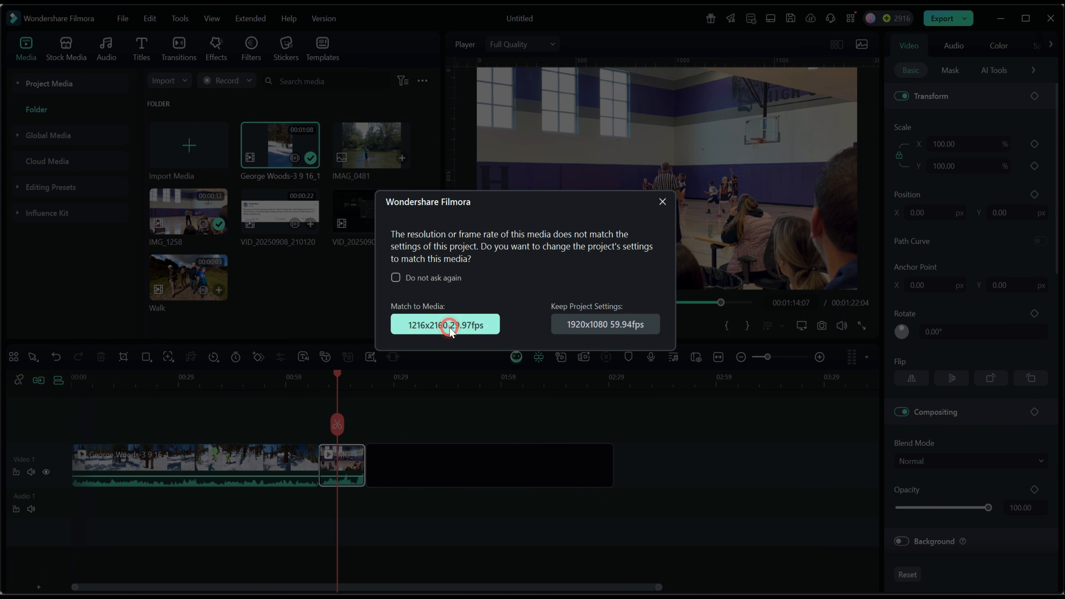
left_click_drag(367, 375, 334, 385)
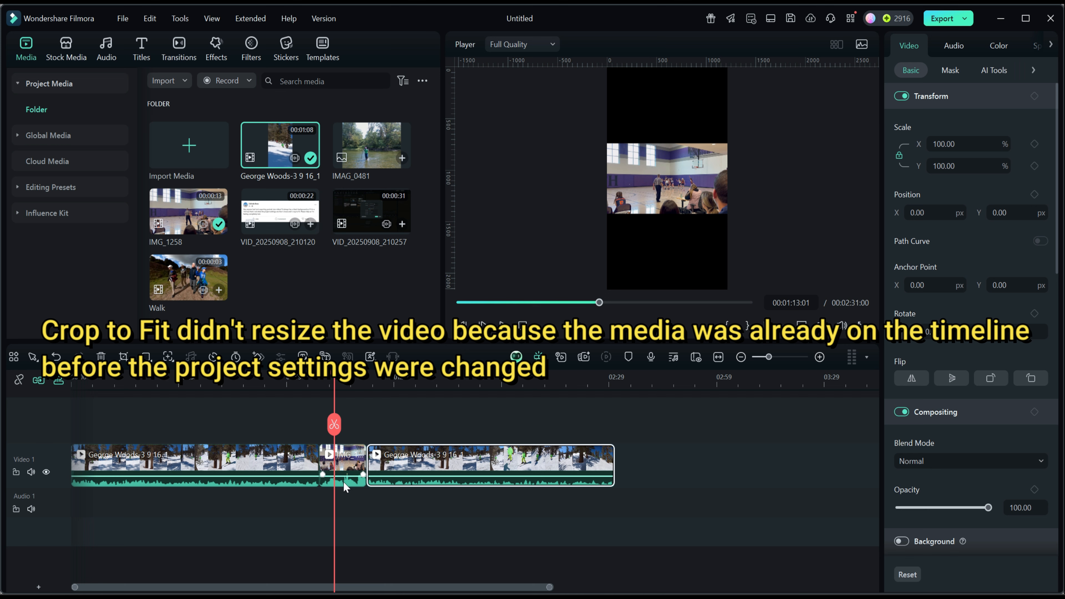
Crop the IMG_1258 clip to fit the portrait frame and shift its 608 x 1080 crop area slightly toward the basketball hoop
right_click(348, 467)
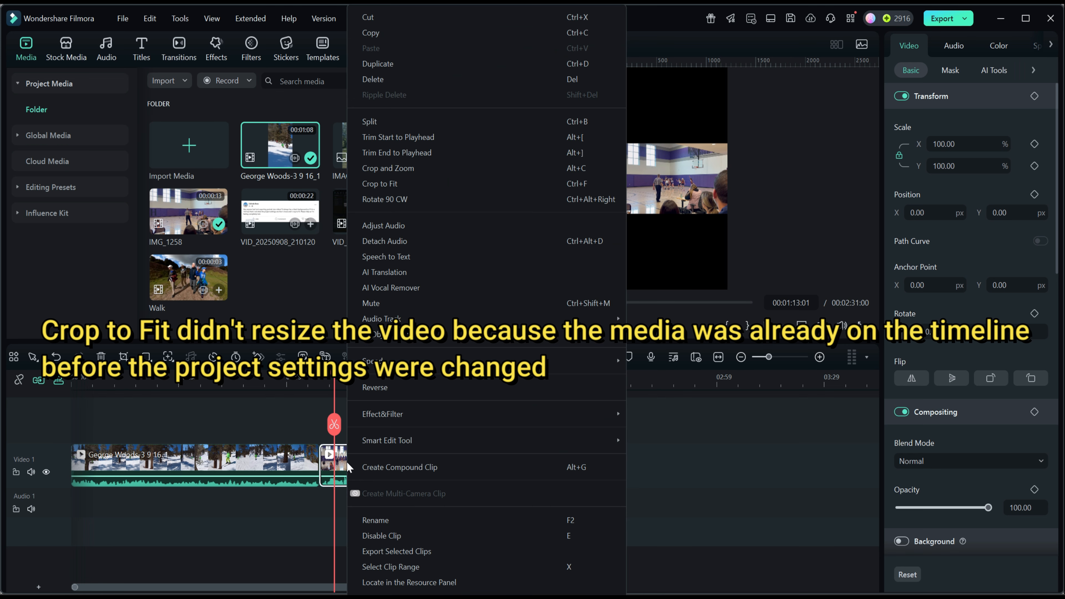
left_click(378, 183)
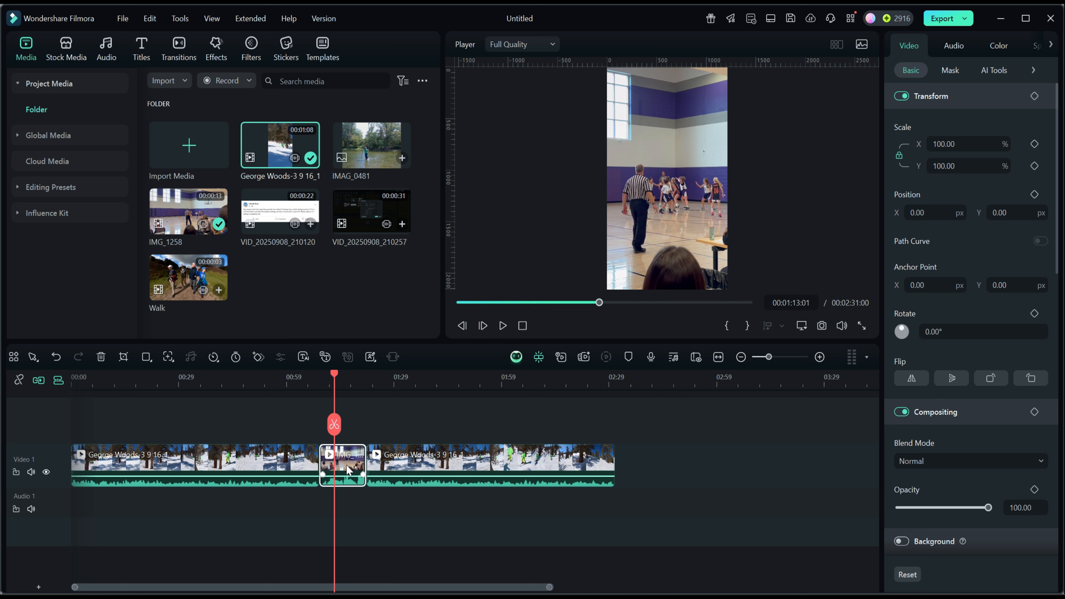
left_click(123, 359)
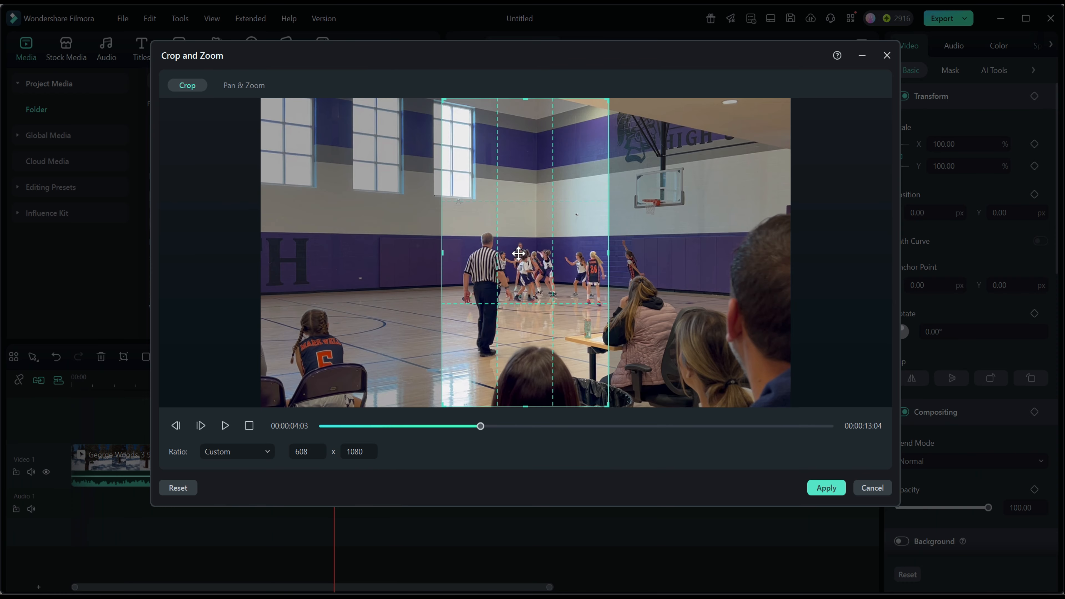
left_click_drag(520, 244, 537, 273)
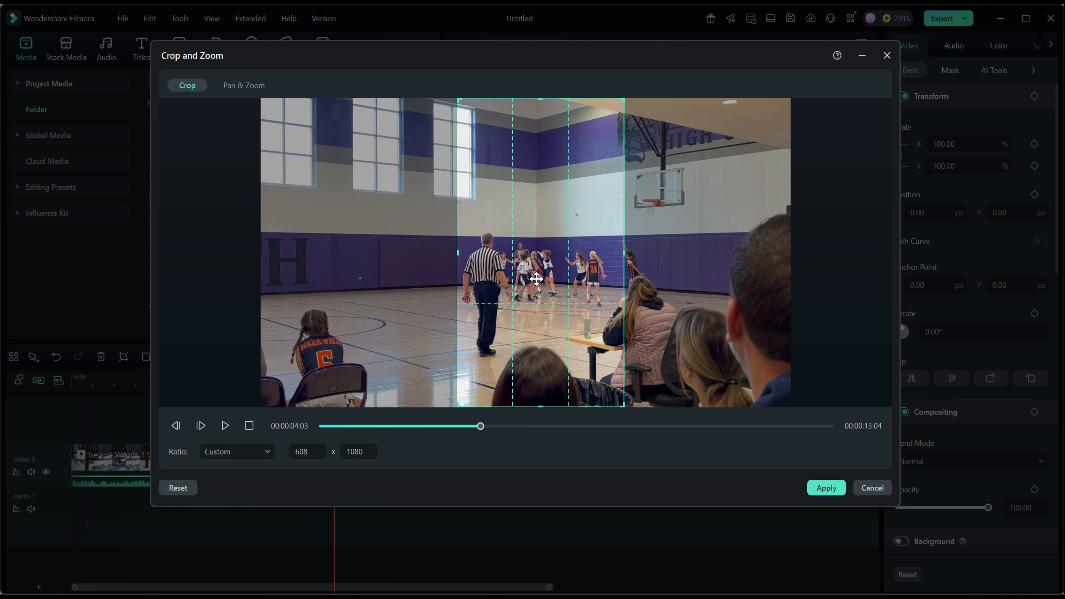
left_click(826, 488)
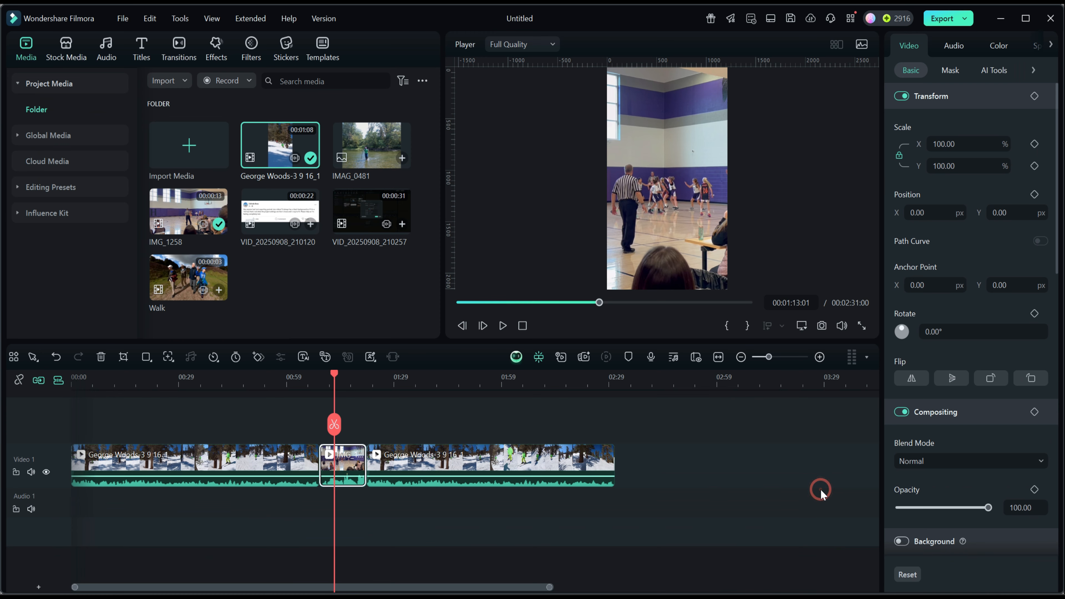
left_click_drag(335, 373, 558, 405)
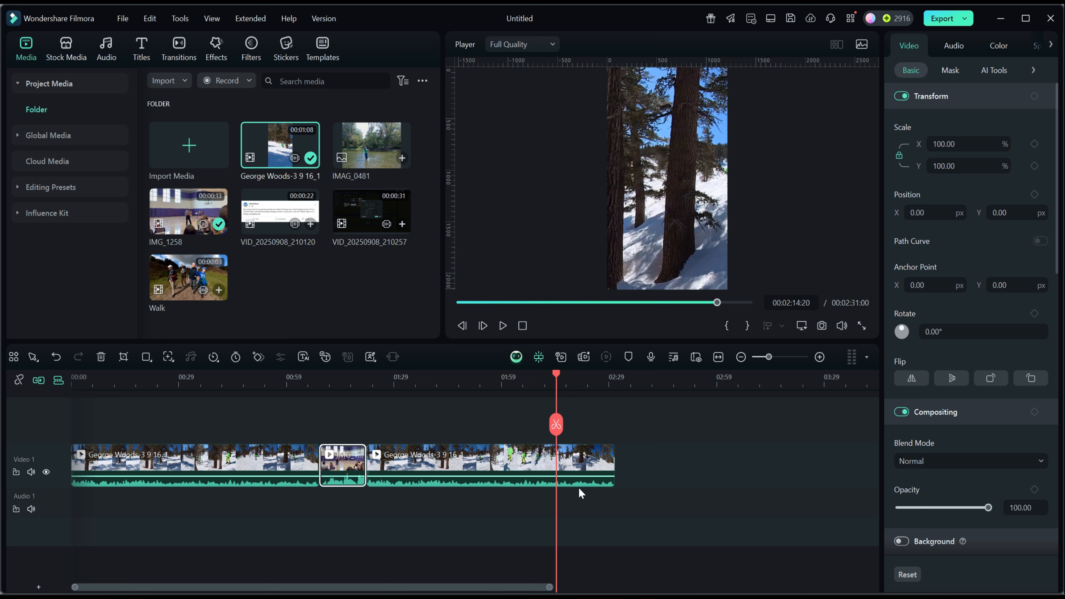
Export the project as an MP4 titled "crop to fit" to D:/Videos/Output at 1216 x 2160, and close the export window
left_click(939, 21)
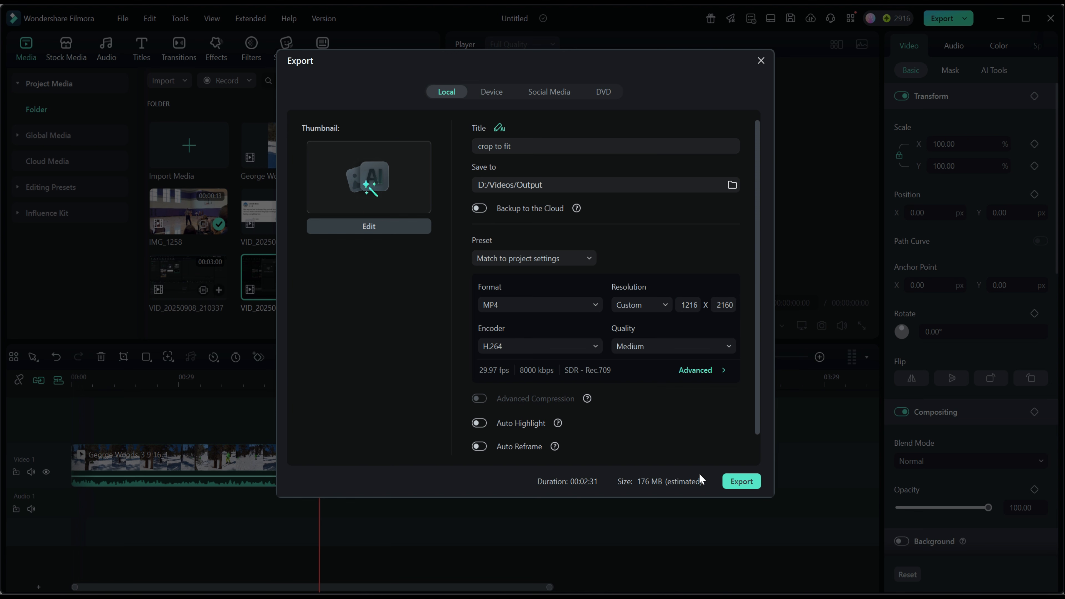
left_click(742, 482)
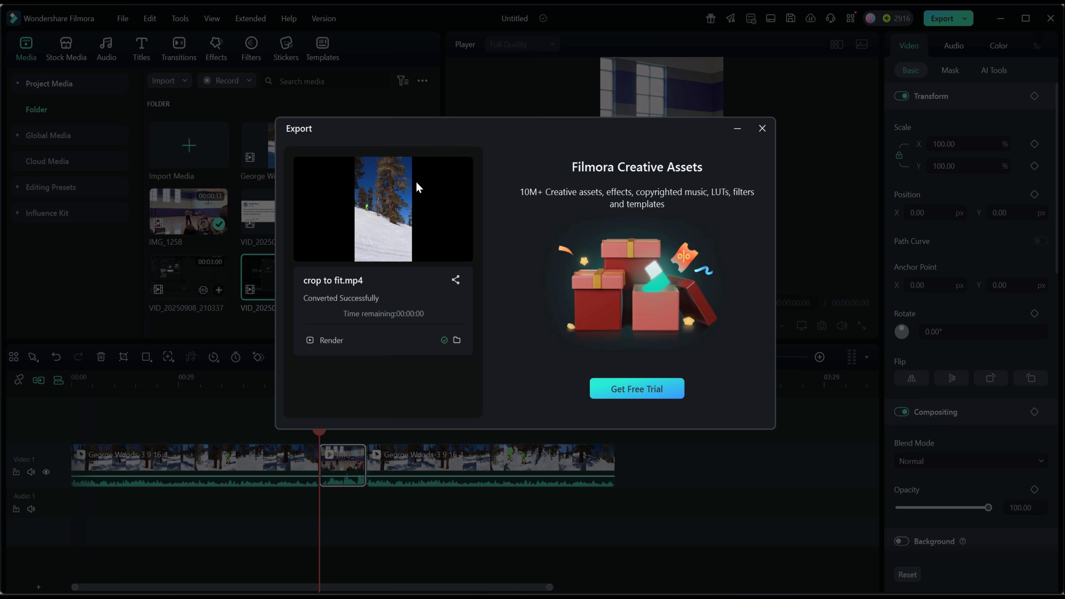
left_click(762, 127)
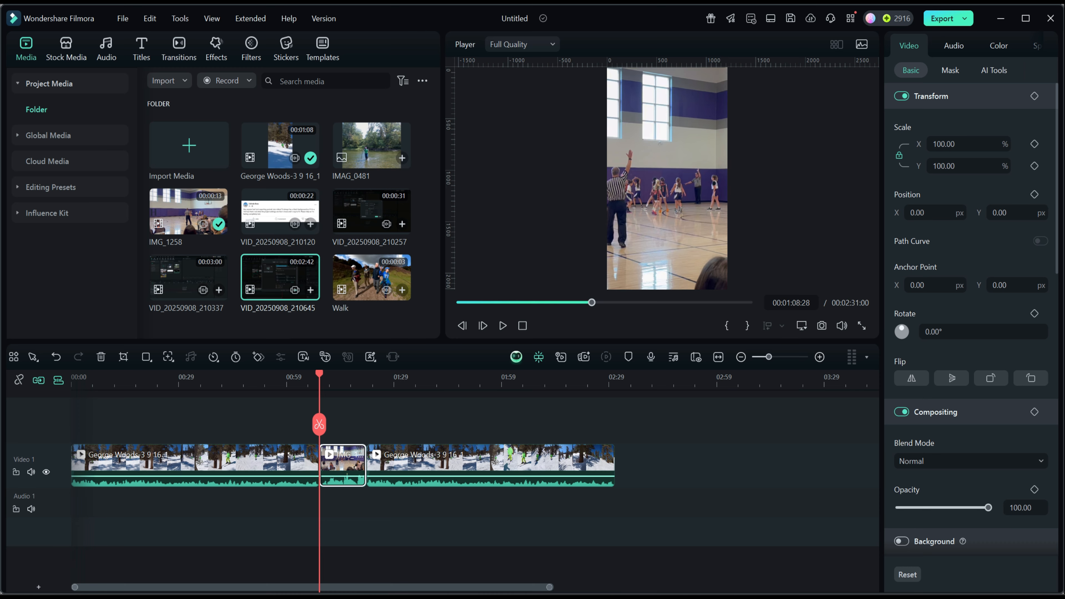
Switch to File Explorer, open the D:\Videos\Output folder and play crop to fit.mp4
key("super+e")
left_click_drag(787, 46, 460, 47)
left_click(207, 332)
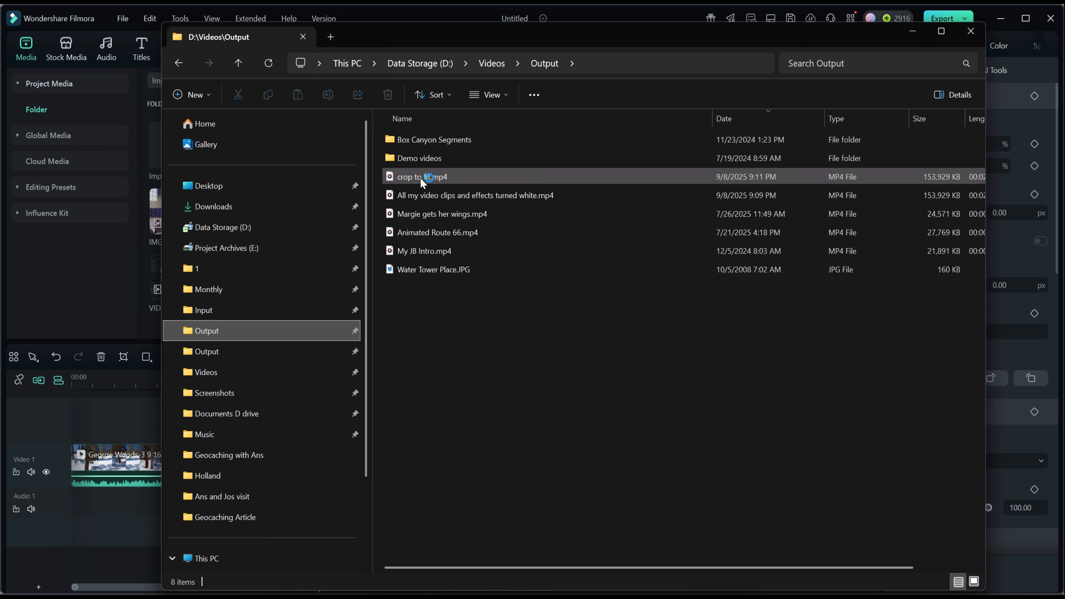
double_click(420, 177)
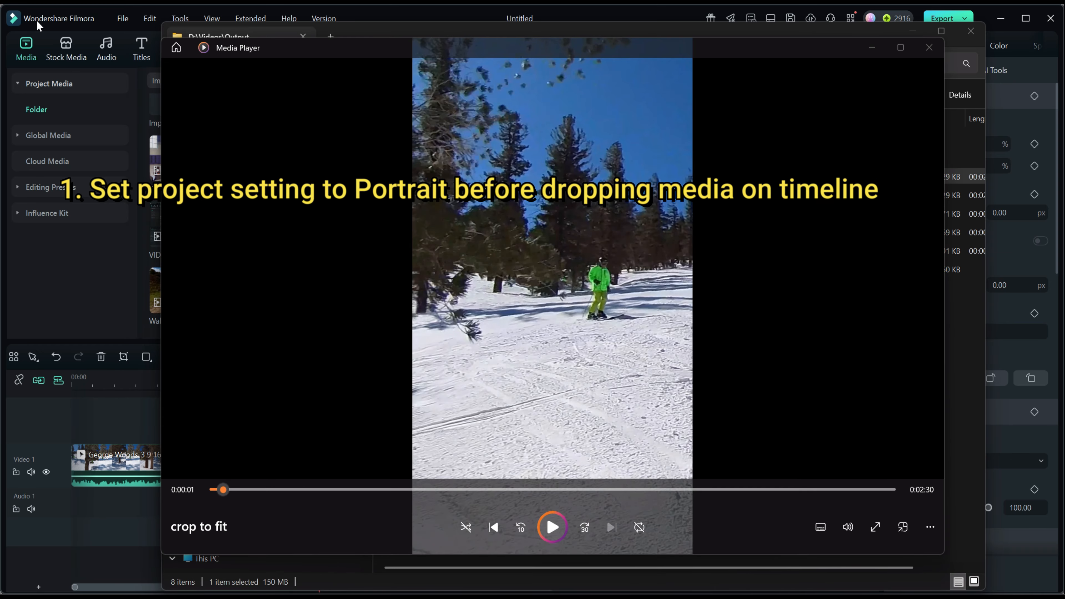
left_click(552, 527)
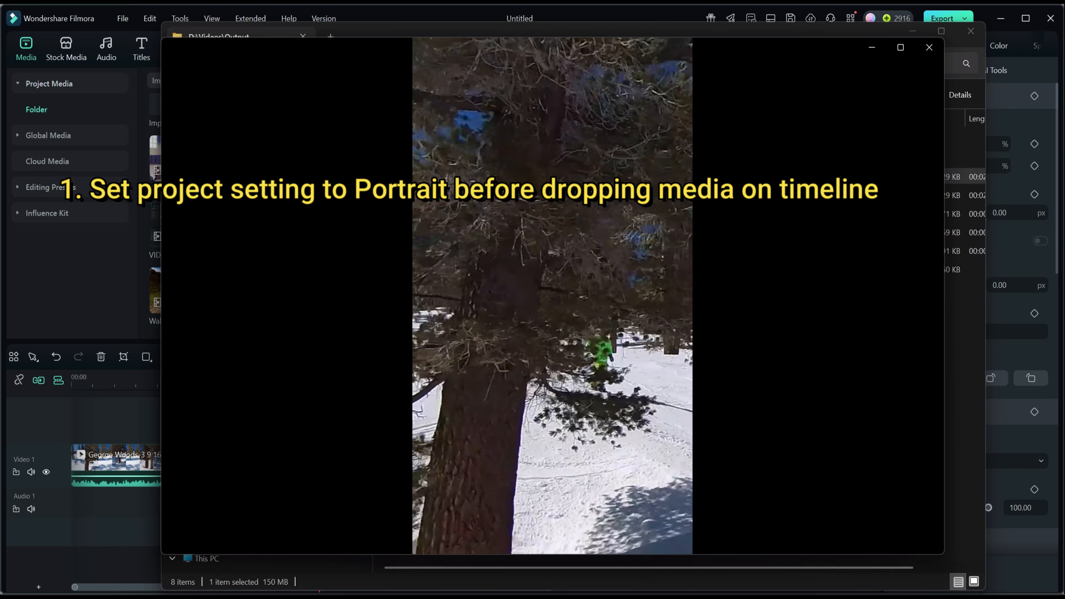